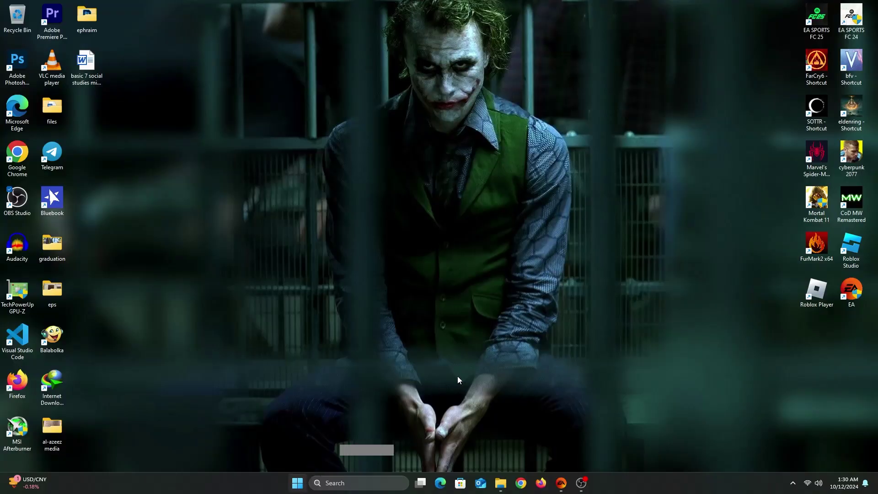
Open the Windows Gaming settings and check the Game Bar controller option
{"action": "left_click", "coordinate": [297, 483]}
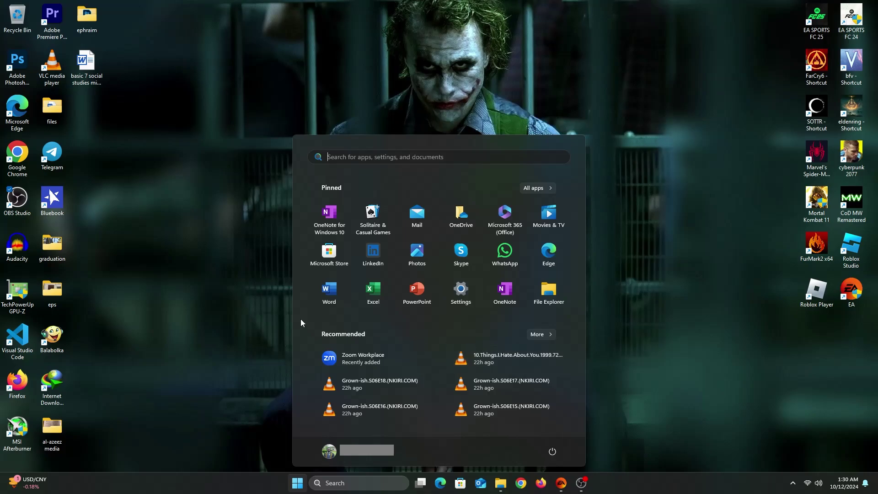
{"action": "left_click", "coordinate": [461, 295]}
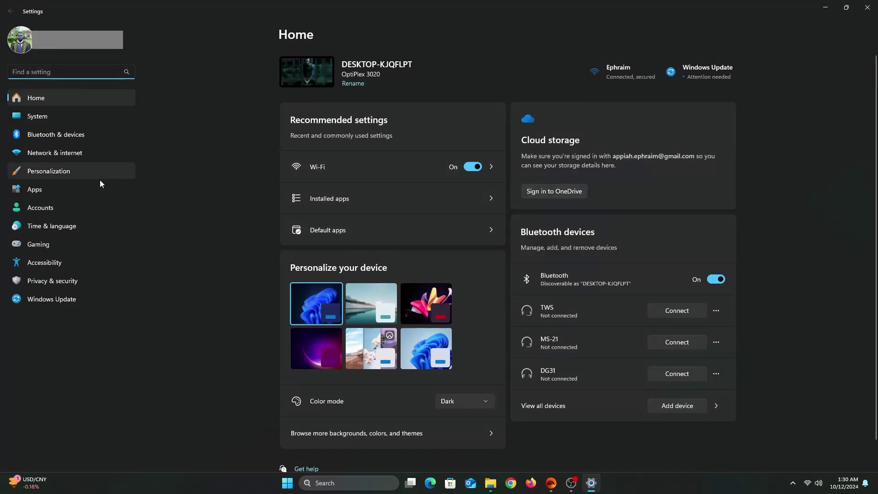
{"action": "left_click", "coordinate": [51, 247]}
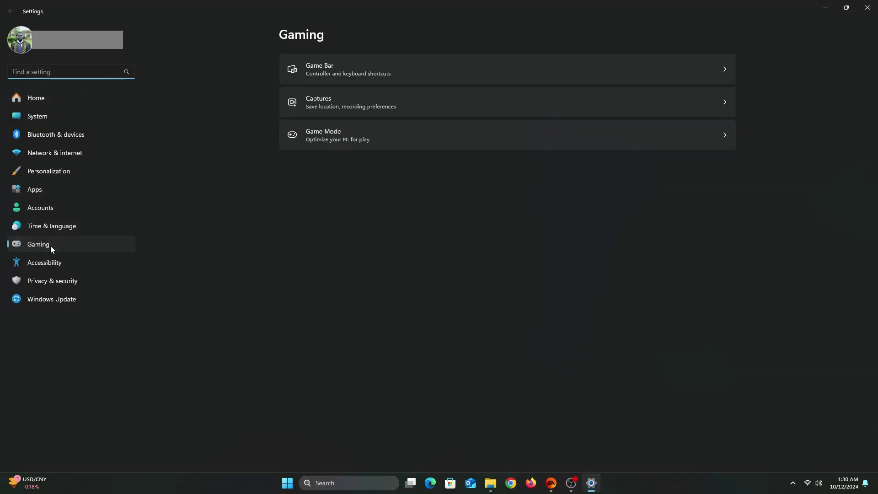
{"action": "left_click", "coordinate": [413, 70]}
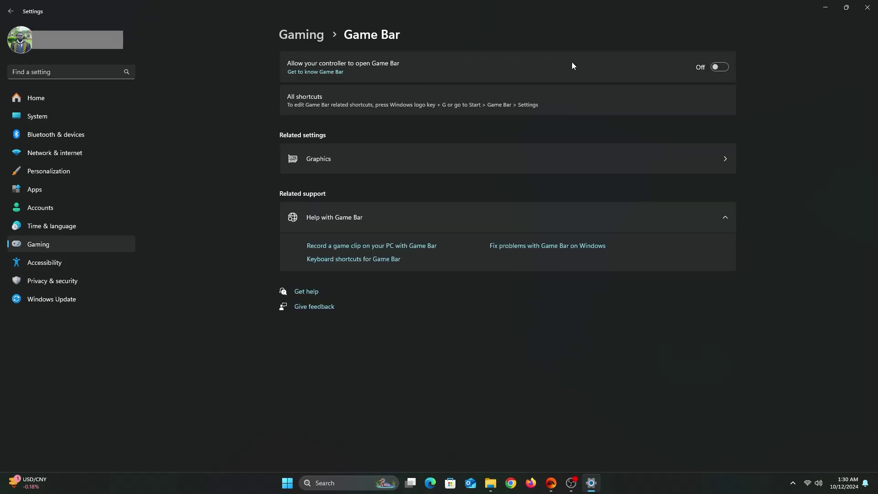
Check the Captures recording preferences and the Game Mode setting within the Gaming settings
{"action": "left_click", "coordinate": [314, 34]}
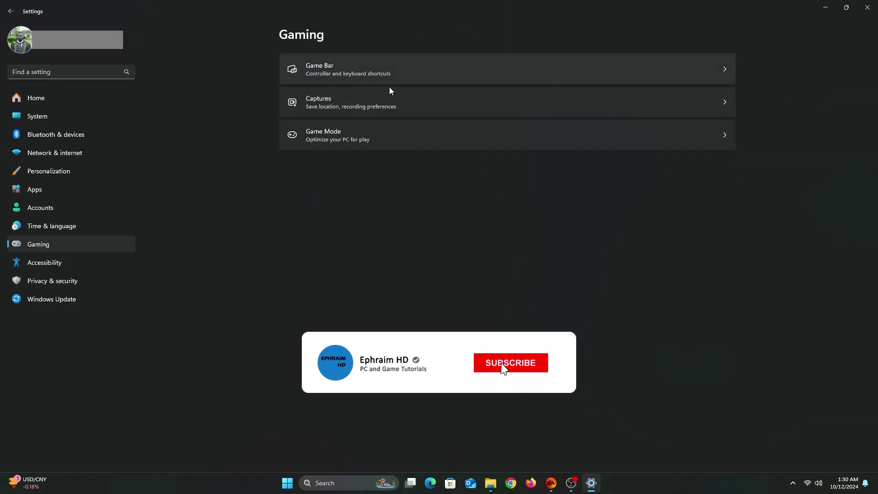
{"action": "left_click", "coordinate": [503, 108]}
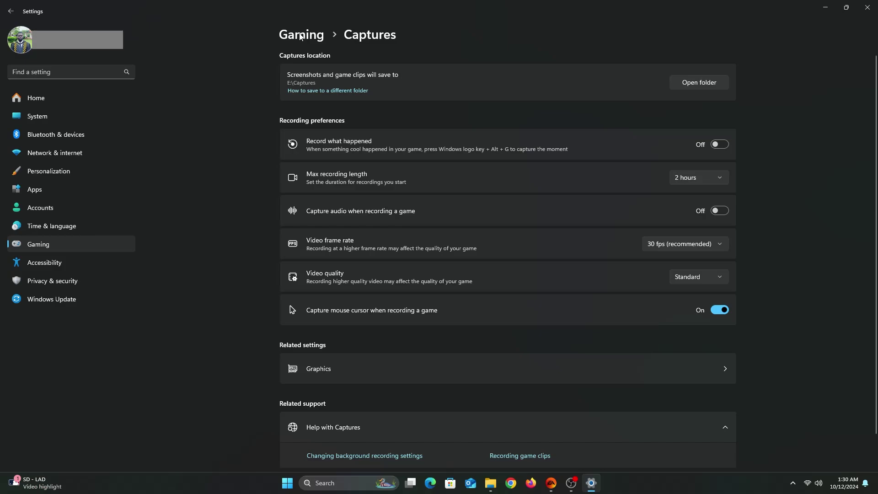
{"action": "left_click", "coordinate": [300, 37]}
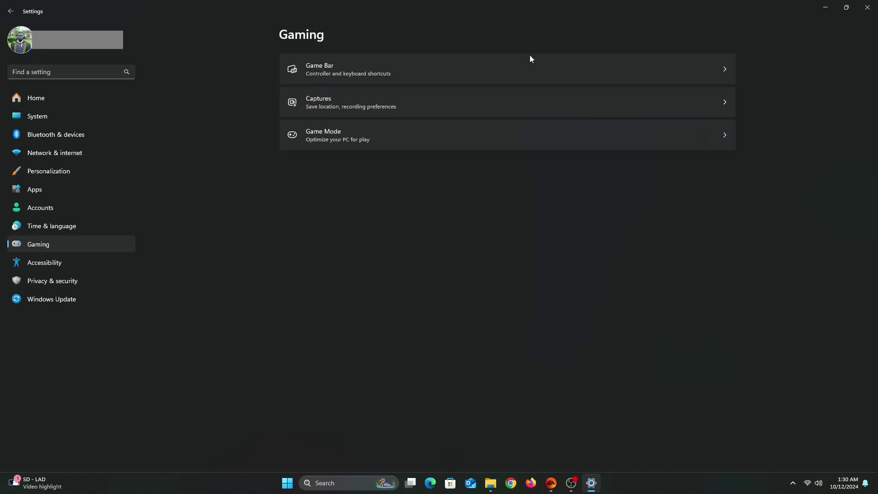
{"action": "left_click", "coordinate": [495, 134]}
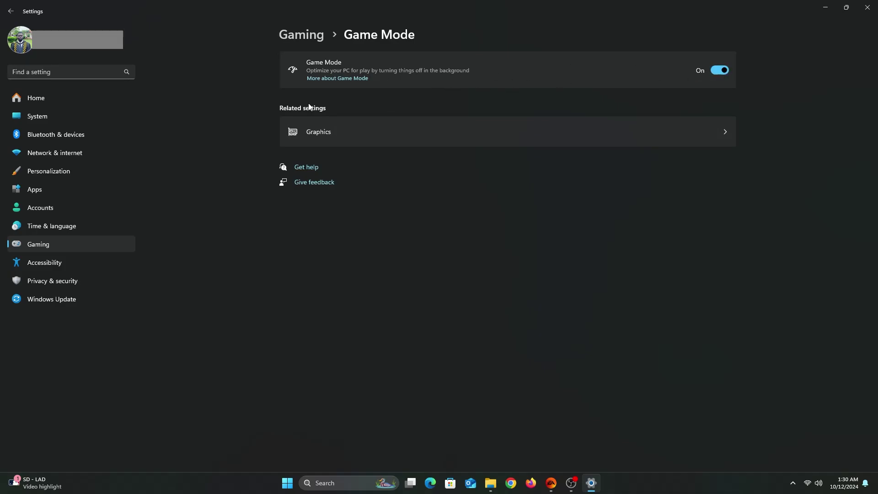
Add the FC25 application from the EA SPORTS FC 25 folder on the games (E:) drive to the custom graphics options
{"action": "left_click", "coordinate": [319, 133]}
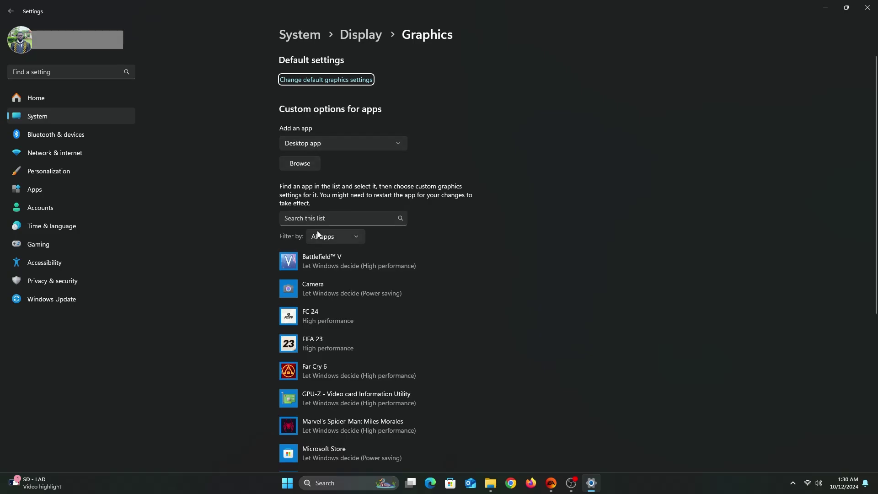
{"action": "left_click", "coordinate": [324, 221]}
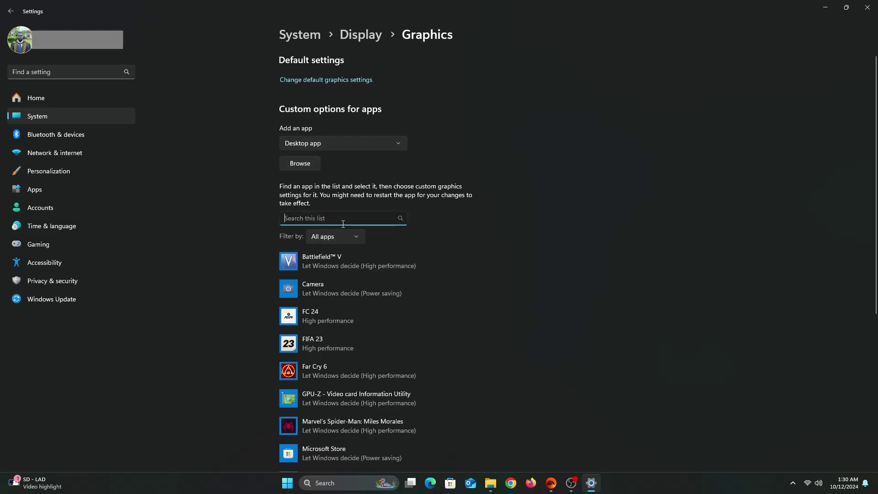
{"action": "left_click", "coordinate": [305, 164]}
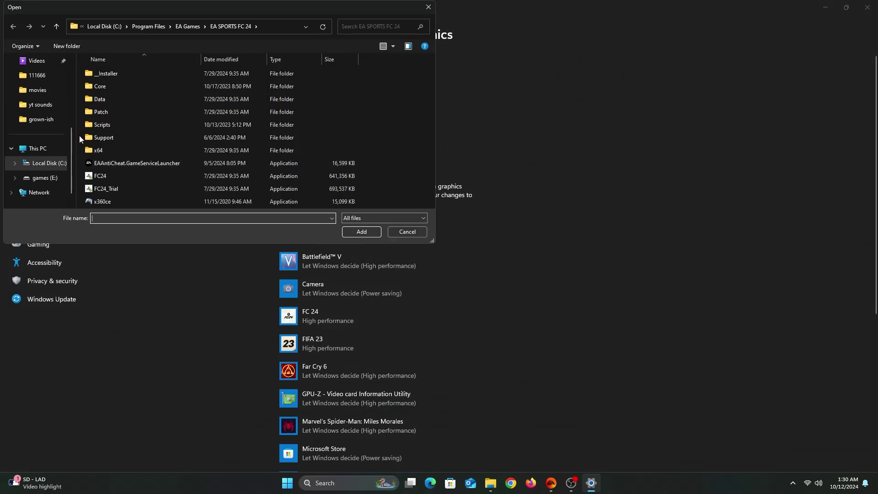
{"action": "left_click", "coordinate": [47, 178]}
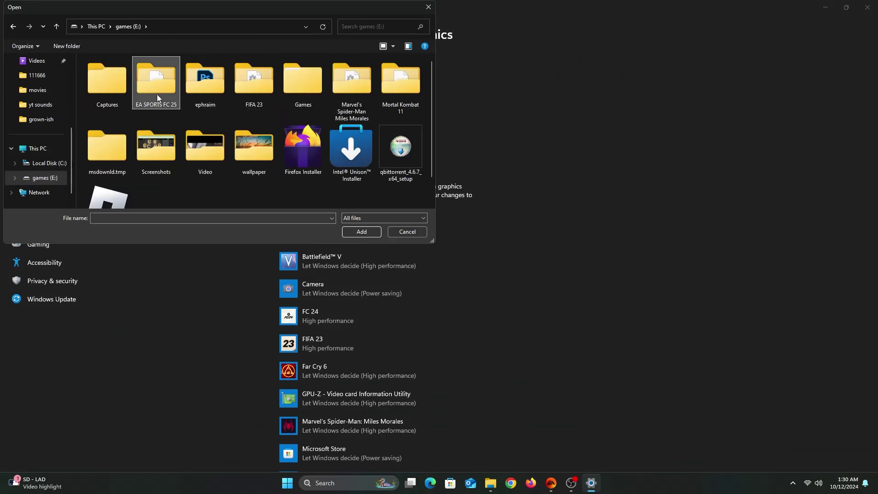
{"action": "double_click", "coordinate": [157, 95]}
{"action": "left_click", "coordinate": [118, 176]}
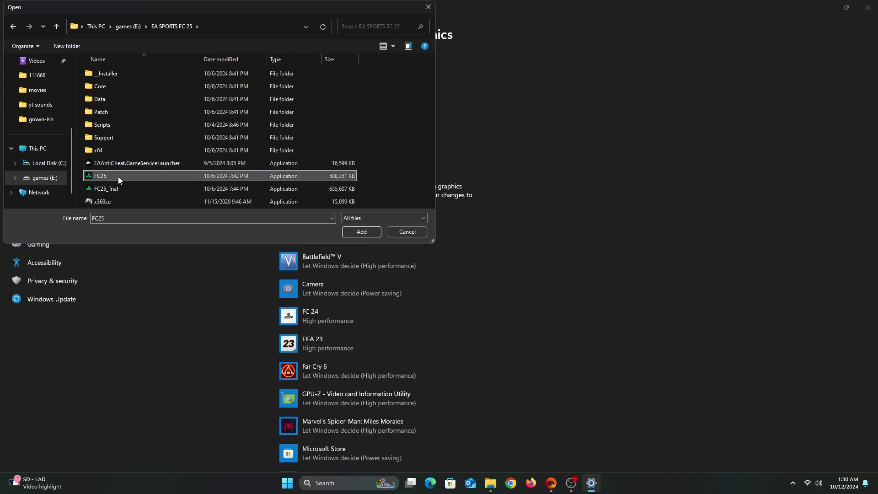
{"action": "left_click", "coordinate": [352, 231]}
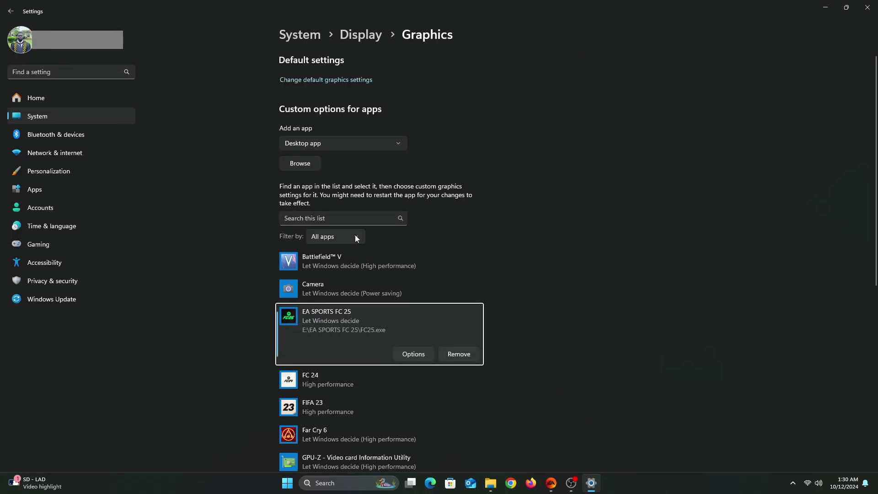
Set the graphics preference of EA SPORTS FC 25 to High performance and save it
{"action": "left_click", "coordinate": [413, 355]}
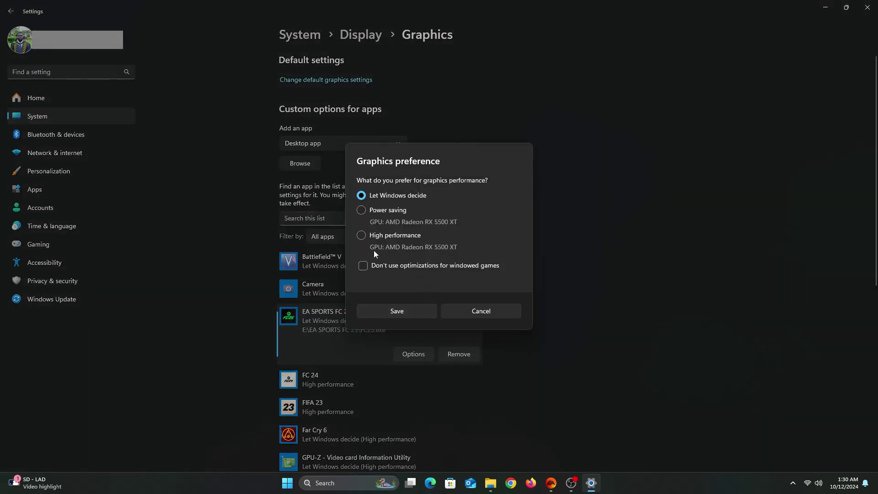
{"action": "left_click", "coordinate": [365, 235]}
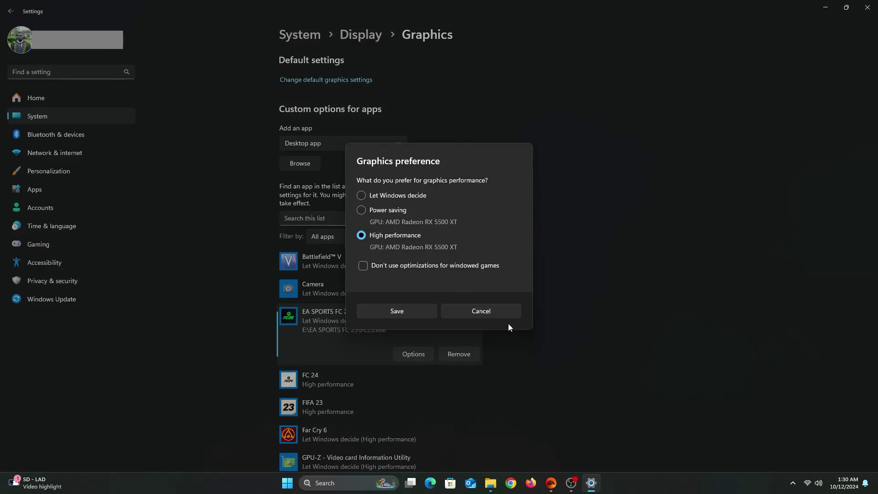
{"action": "left_click", "coordinate": [417, 310]}
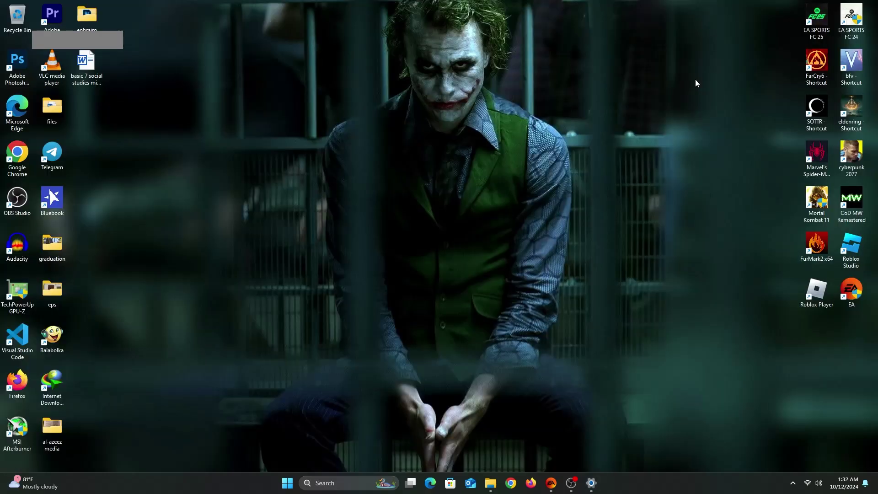
Refresh the desktop and open the file location of the EA SPORTS FC 25 shortcut
{"action": "right_click", "coordinate": [695, 79]}
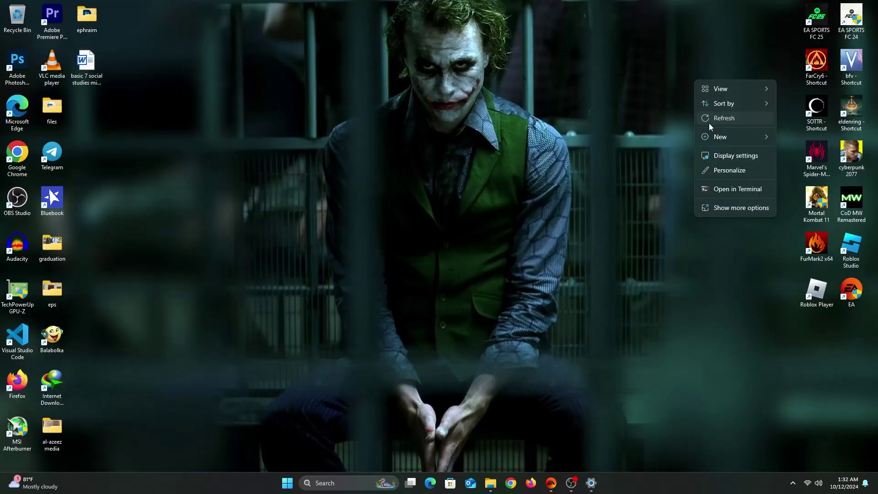
{"action": "left_click", "coordinate": [709, 121]}
{"action": "right_click", "coordinate": [814, 15]}
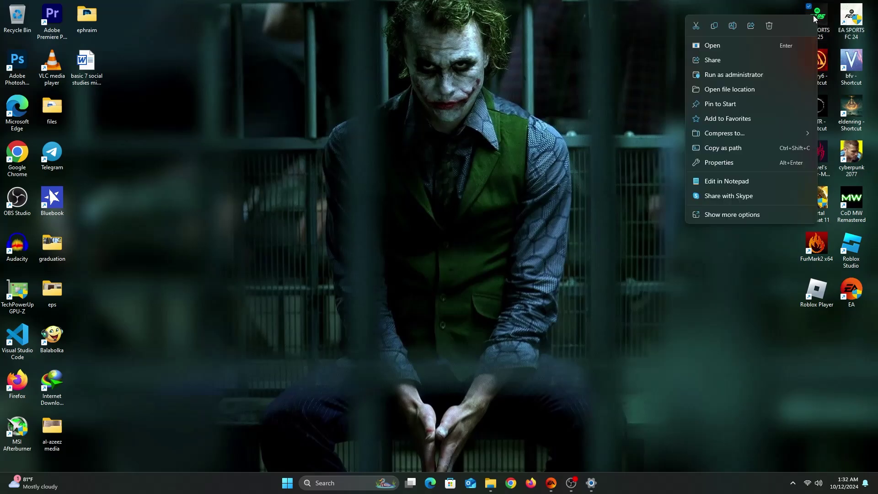
{"action": "left_click", "coordinate": [743, 90]}
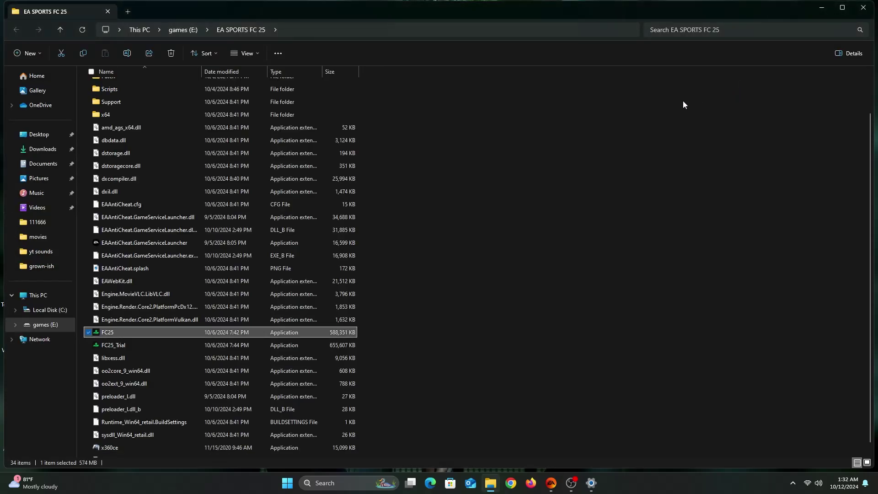
Disable fullscreen optimizations in the compatibility properties of the FC25 application
{"action": "left_click", "coordinate": [109, 331]}
{"action": "left_click", "coordinate": [146, 331]}
{"action": "right_click", "coordinate": [146, 331]}
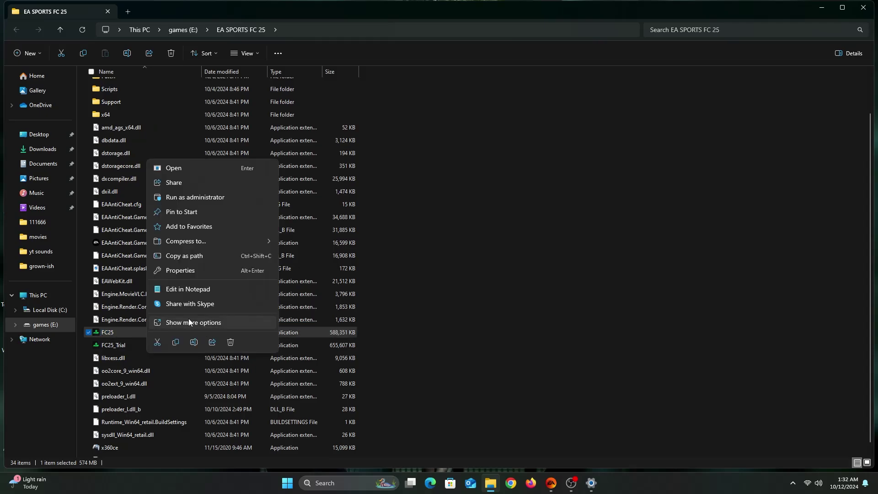
{"action": "left_click", "coordinate": [197, 271]}
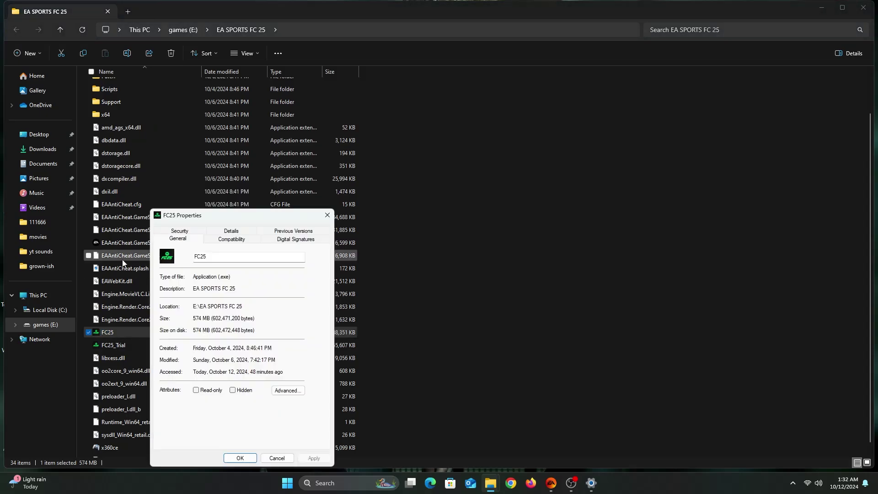
{"action": "left_click", "coordinate": [232, 240]}
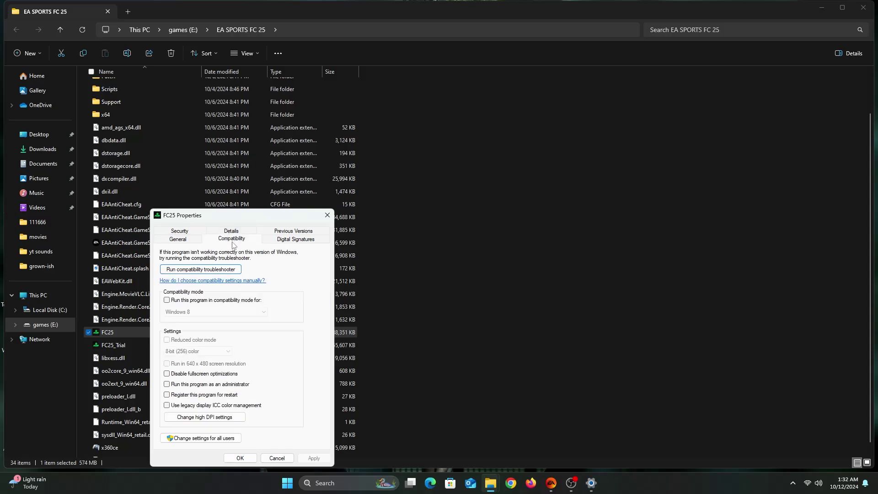
{"action": "left_click", "coordinate": [167, 374]}
Override FC25's high DPI scaling behavior with scaling performed by Application, and apply the compatibility changes
{"action": "left_click", "coordinate": [188, 418]}
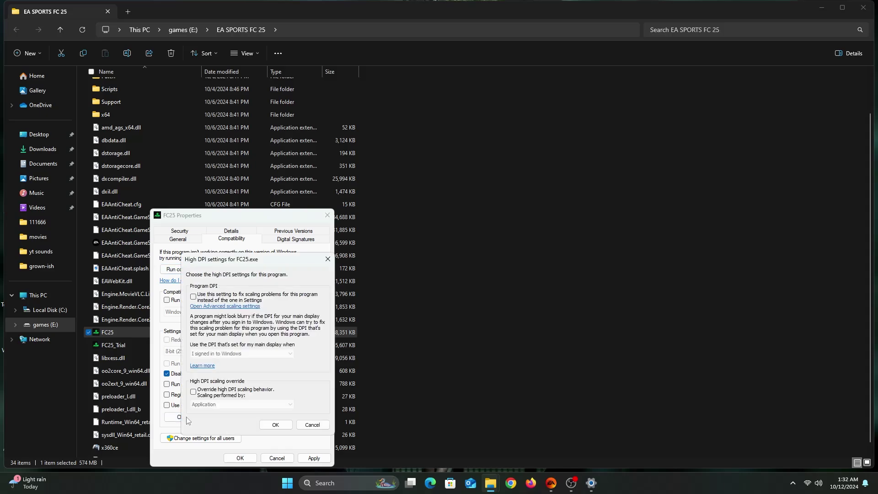
{"action": "left_click", "coordinate": [193, 392]}
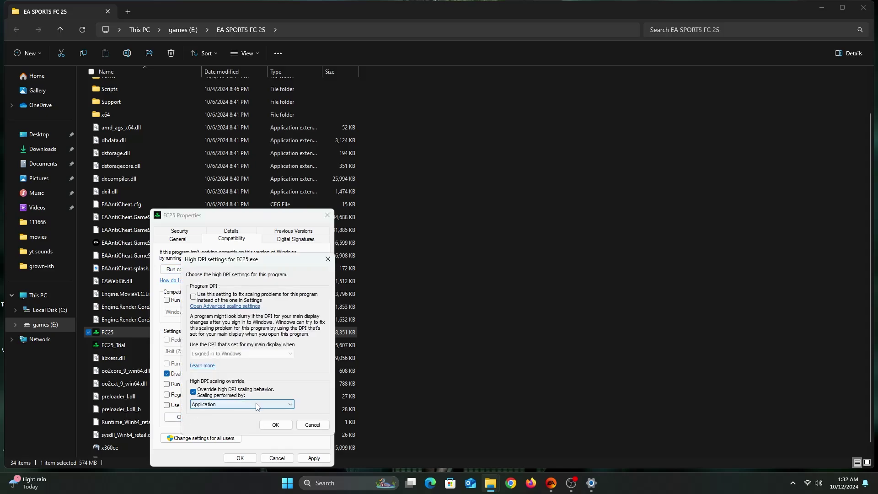
{"action": "left_click", "coordinate": [274, 425]}
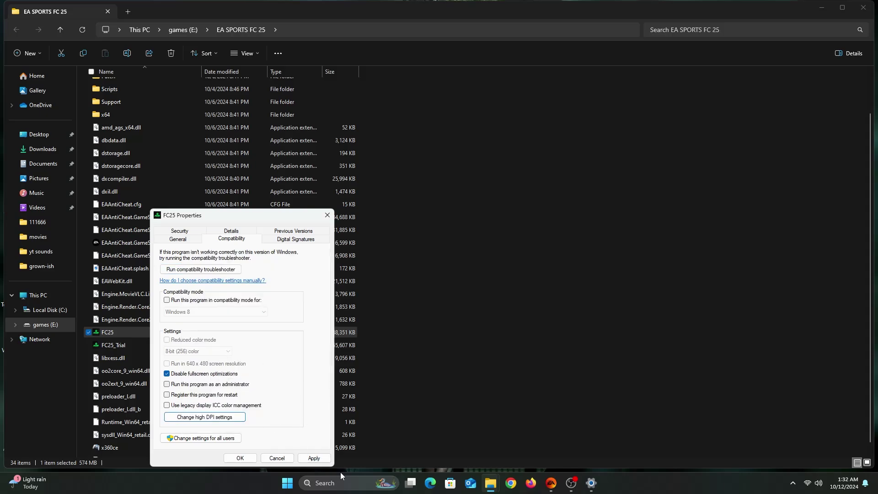
{"action": "left_click", "coordinate": [316, 459]}
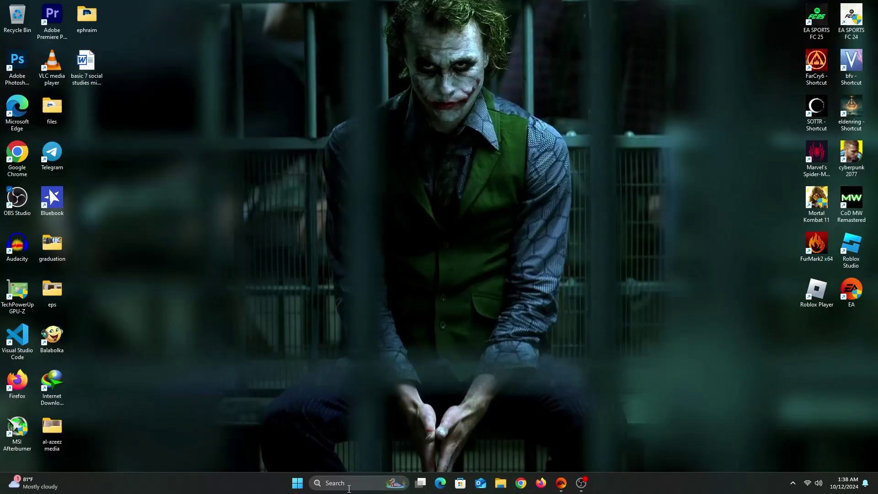
Search for "advanced system" to open the advanced system settings, and review the custom visual effects in the performance options
{"action": "left_click", "coordinate": [348, 487]}
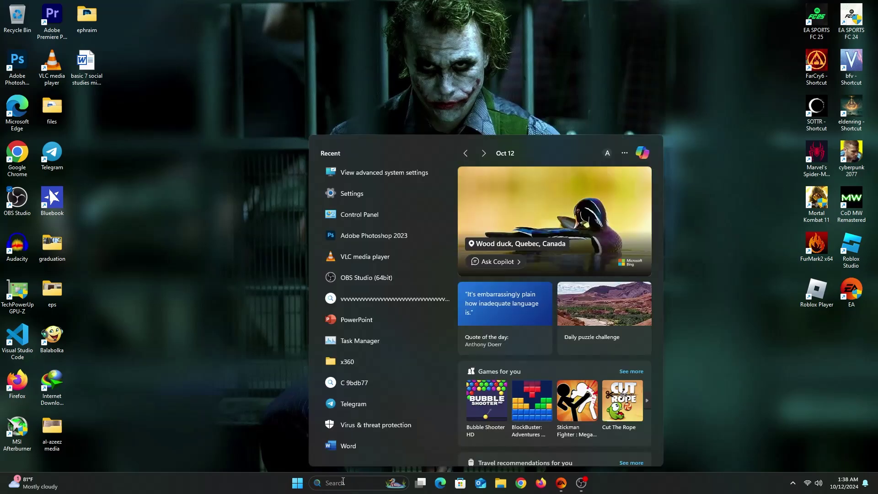
{"action": "type", "text": "advanced"}
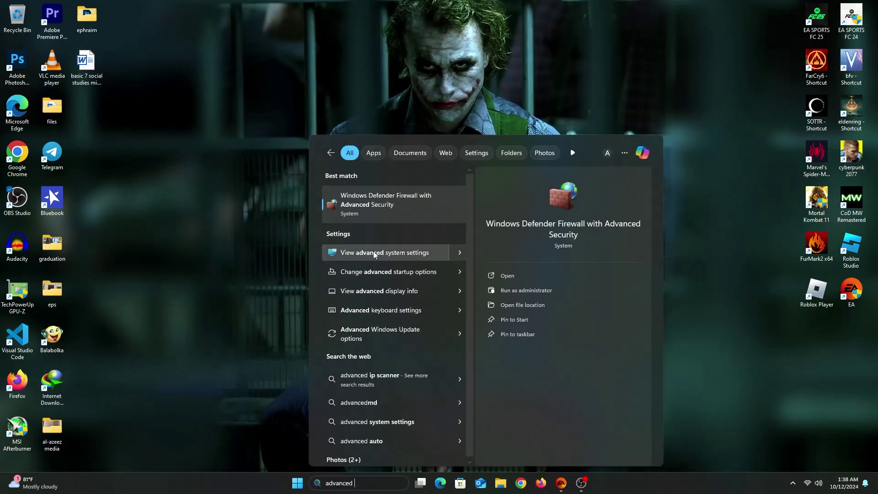
{"action": "type", "text": " system"}
{"action": "left_click", "coordinate": [343, 190]}
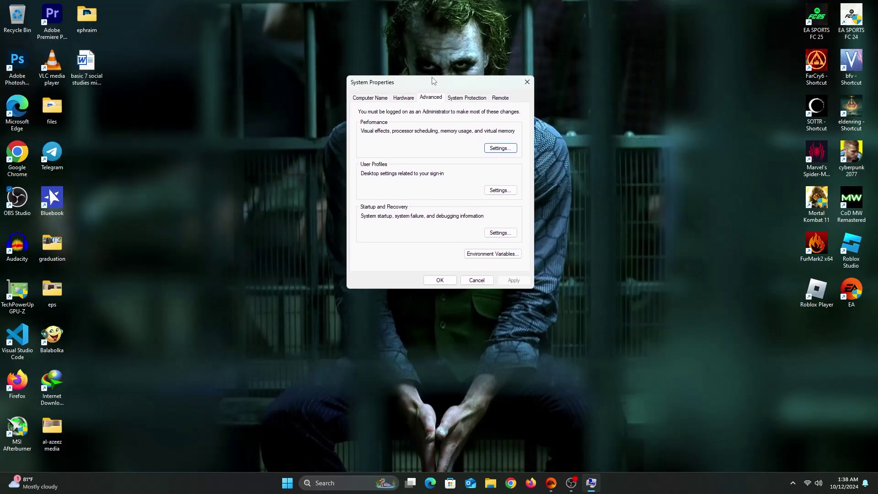
{"action": "left_click", "coordinate": [509, 148]}
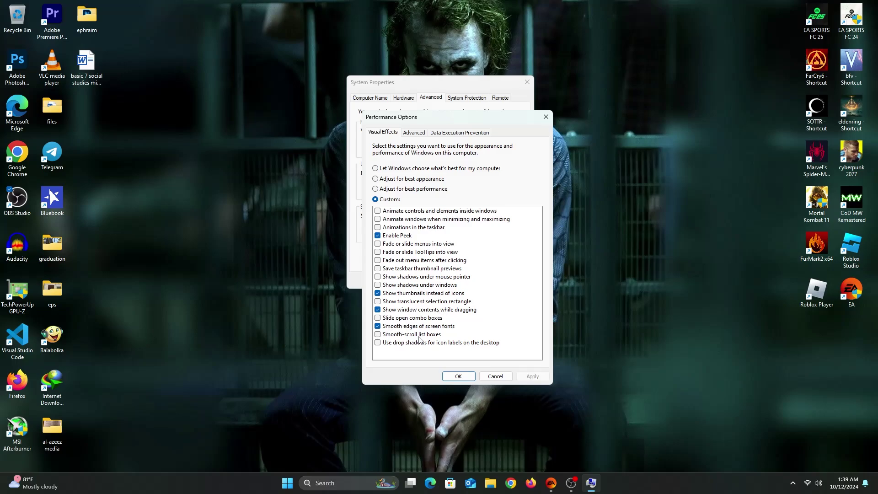
{"action": "left_click", "coordinate": [459, 376]}
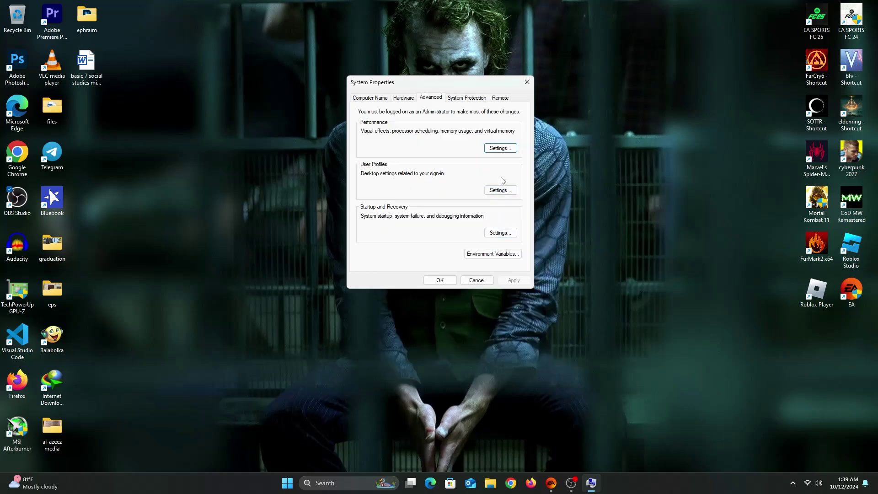
{"action": "left_click", "coordinate": [440, 280]}
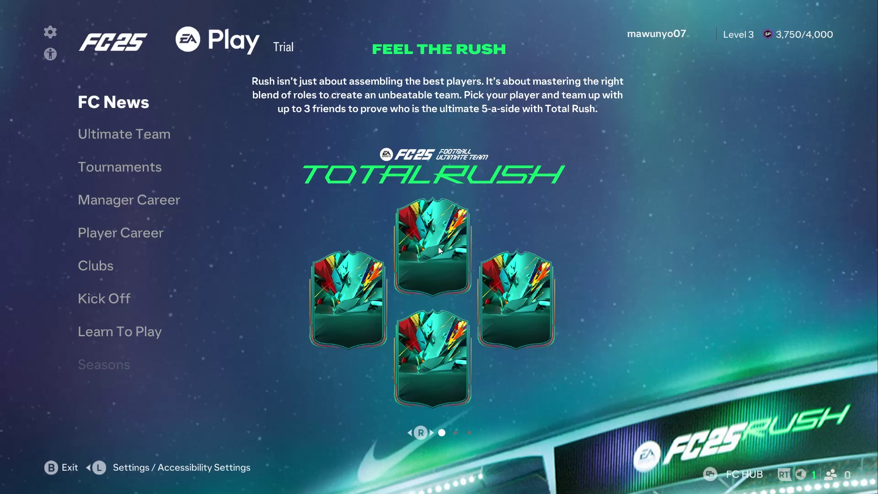
Switch to EA SPORTS FC 25 and open its Customise screen from the main menu's settings entry
{"action": "key", "text": "Left"}
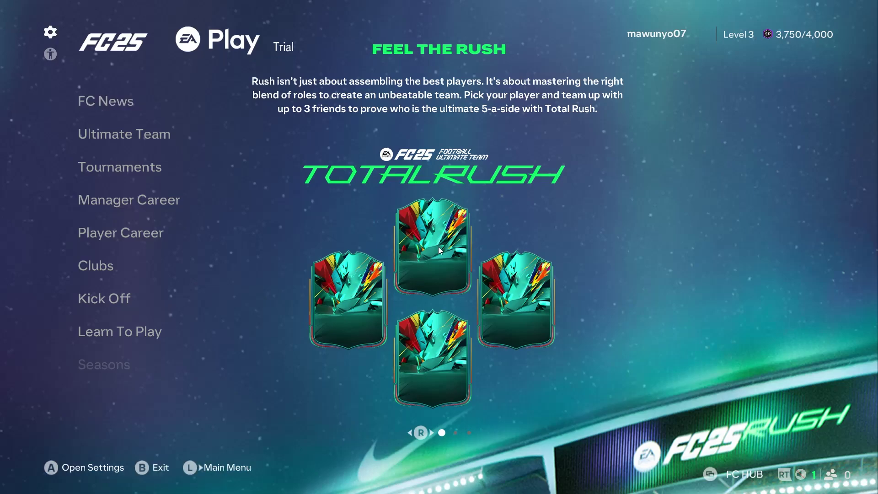
{"action": "key", "text": "Right"}
{"action": "key", "text": "Left"}
{"action": "key", "text": "Return"}
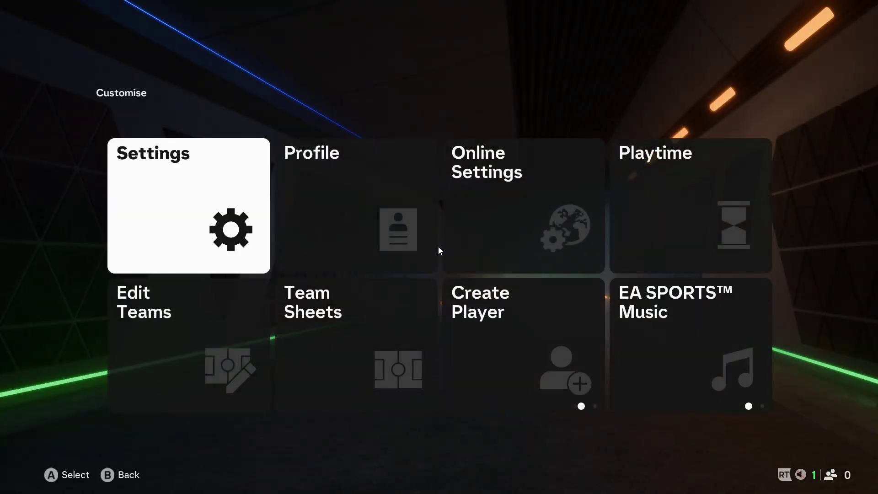
Open Game Settings from the Customise screen and go to the Display Configuration section
{"action": "key", "text": "Return"}
{"action": "key", "text": "Right"}
{"action": "key", "text": "Return"}
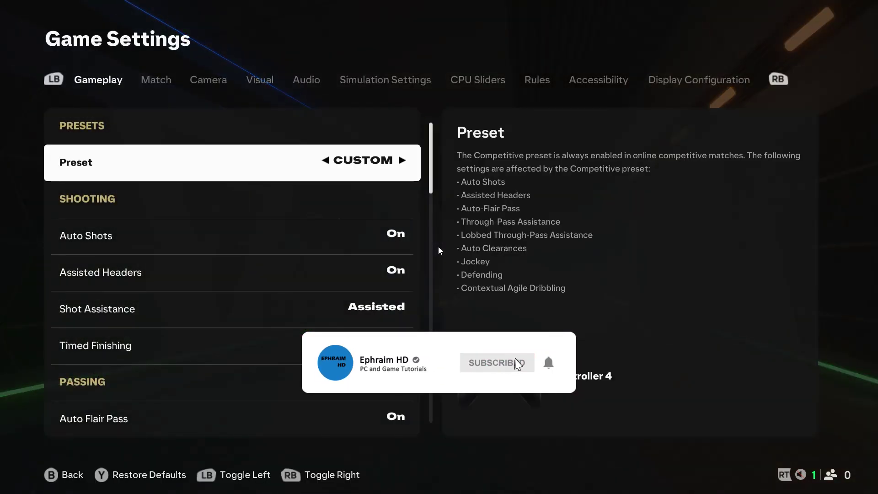
{"action": "key", "text": "e"}
{"action": "key", "text": "e"}
{"action": "key", "text": "e"}
{"action": "key", "text": "e"}
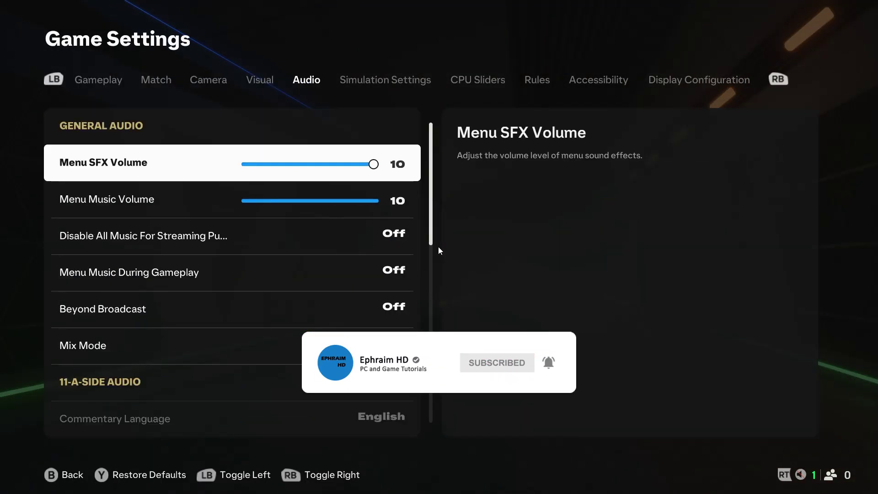
{"action": "key", "text": "e"}
{"action": "key", "text": "e"}
{"action": "key", "text": "e"}
{"action": "key", "text": "e"}
{"action": "key", "text": "e"}
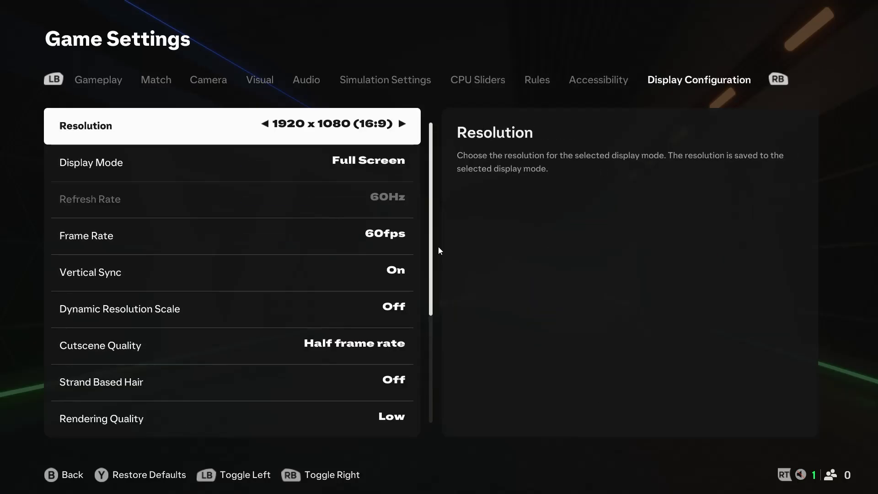
Check the alternatives for resolution and display mode, ending on 1920 x 1080 (16:9) and Full Screen
{"action": "key", "text": "Right"}
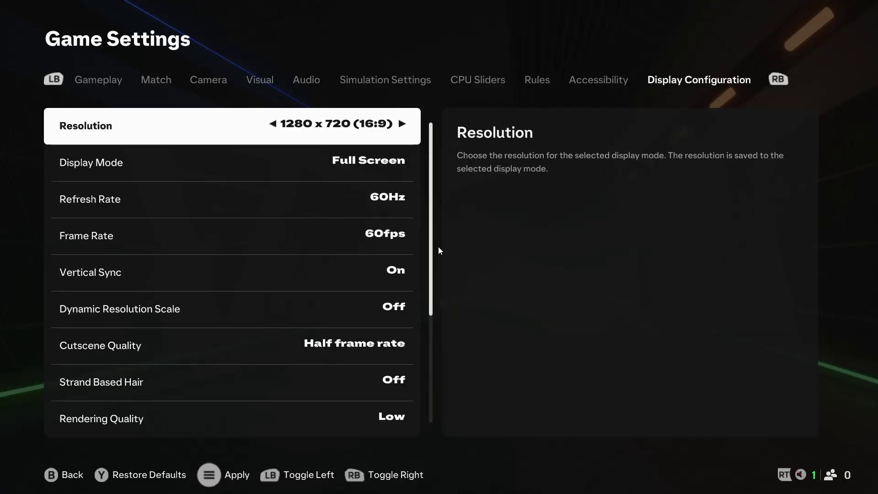
{"action": "key", "text": "Left"}
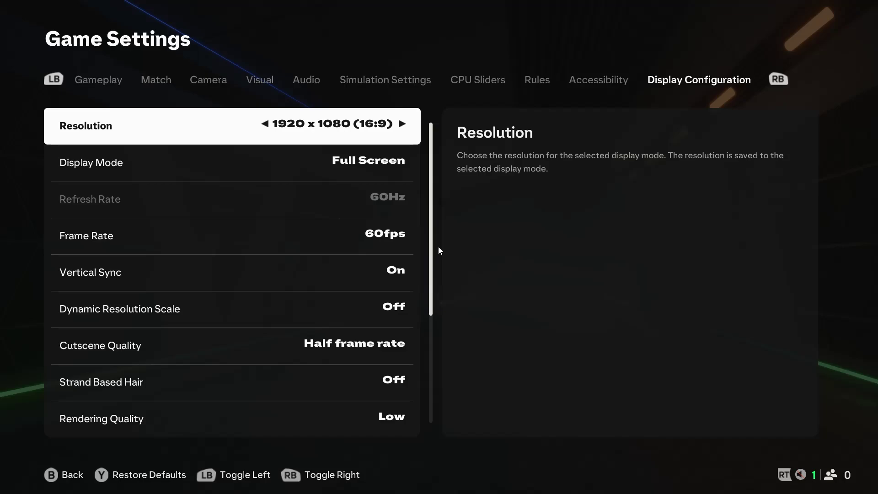
{"action": "key", "text": "Down"}
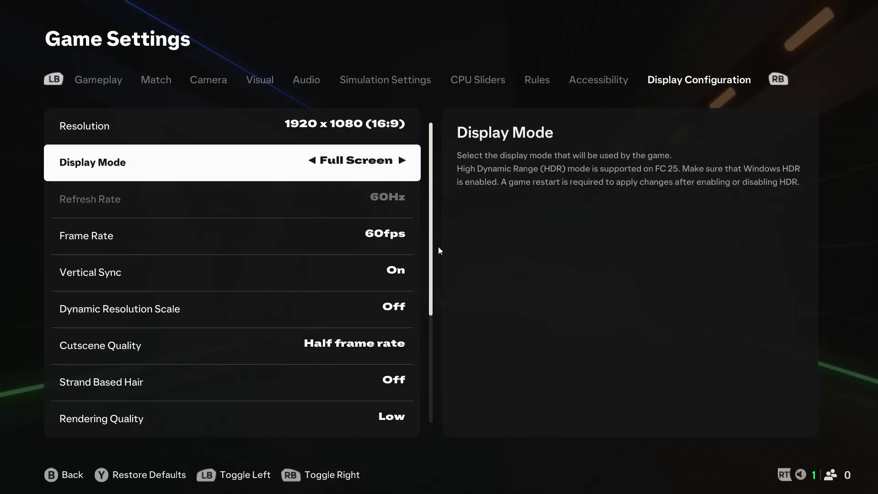
{"action": "key", "text": "Right"}
{"action": "key", "text": "Right"}
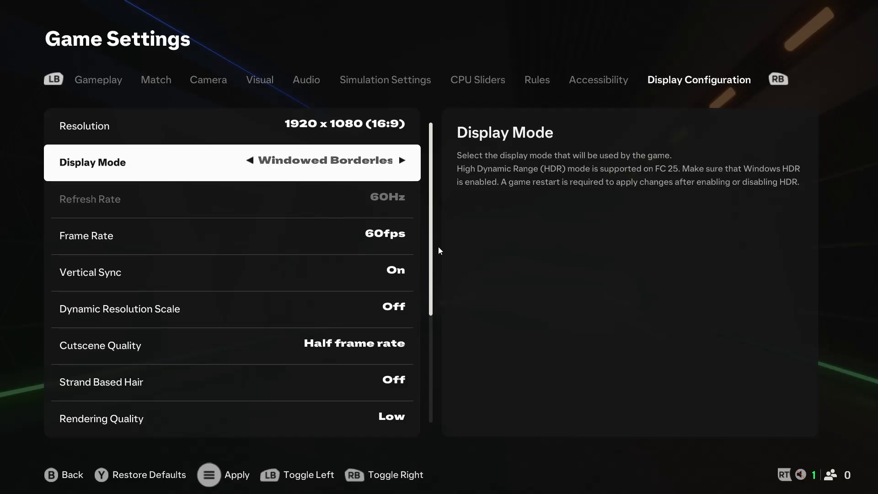
{"action": "key", "text": "Right"}
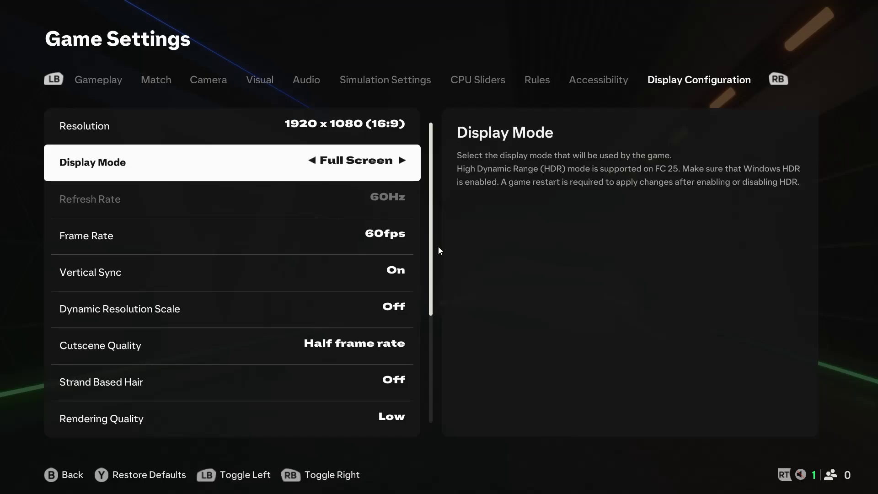
Set the frame rate to No Limit on fps
{"action": "key", "text": "Down"}
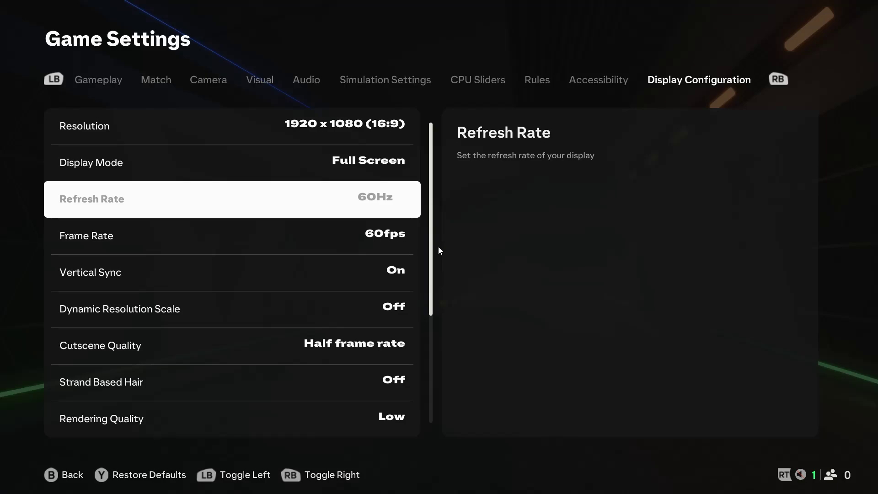
{"action": "key", "text": "Down"}
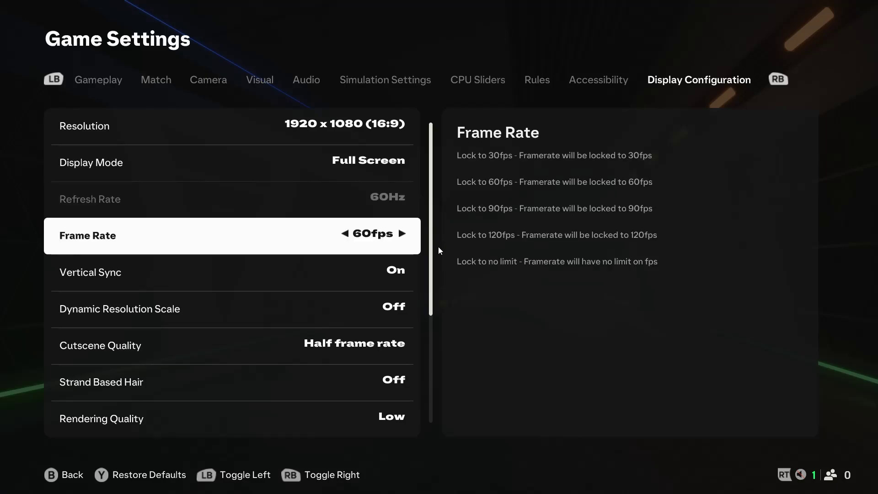
{"action": "key", "text": "Right"}
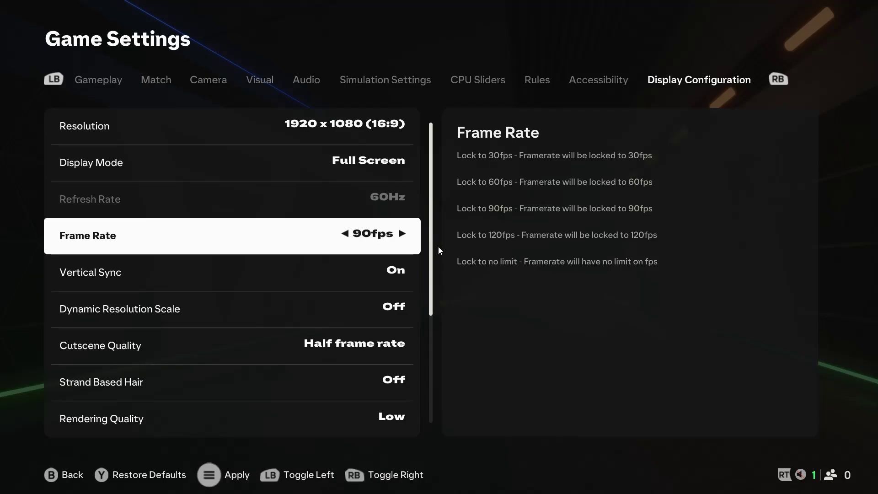
{"action": "key", "text": "Right"}
{"action": "key", "text": "Left"}
{"action": "key", "text": "Left"}
{"action": "key", "text": "Left"}
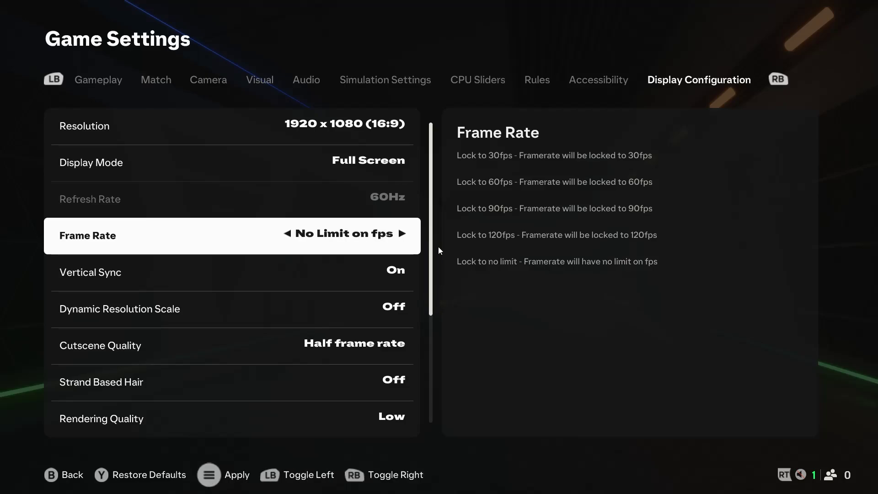
Toggle Vertical Sync off and back to On, and set Dynamic Resolution Scale to On
{"action": "key", "text": "Down"}
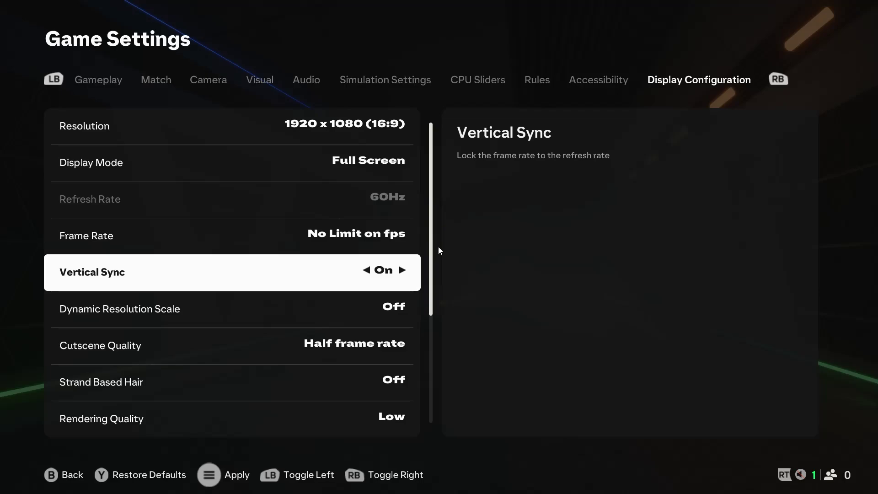
{"action": "key", "text": "Left"}
{"action": "key", "text": "Right"}
{"action": "key", "text": "Down"}
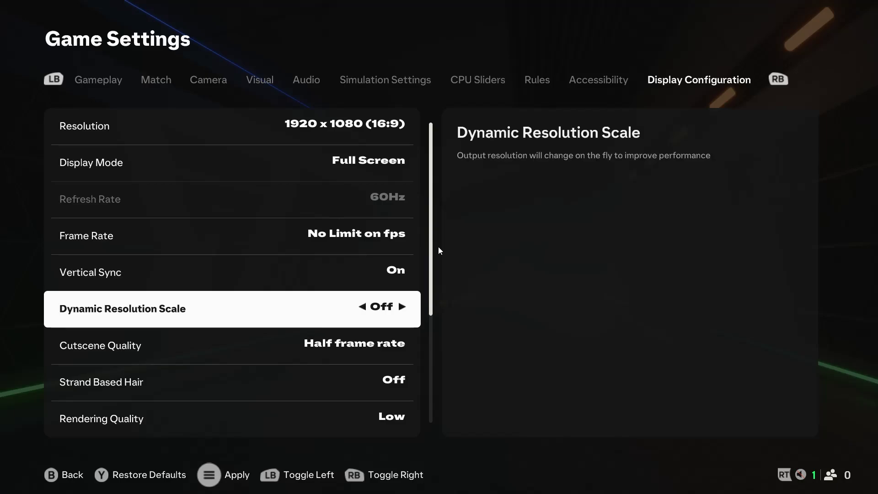
{"action": "key", "text": "Right"}
{"action": "key", "text": "Down"}
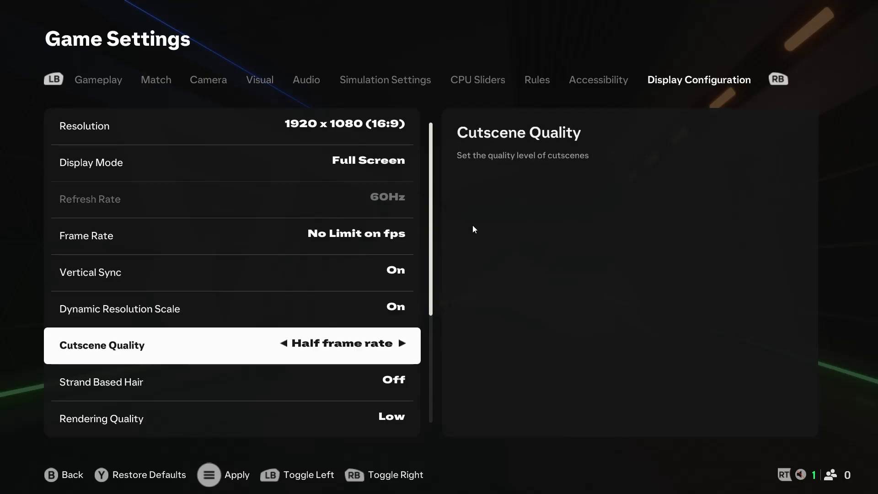
Go through the Cutscene Quality and Rendering Quality options, ending on Half frame rate and Low
{"action": "key", "text": "Right"}
{"action": "key", "text": "Left"}
{"action": "key", "text": "Down"}
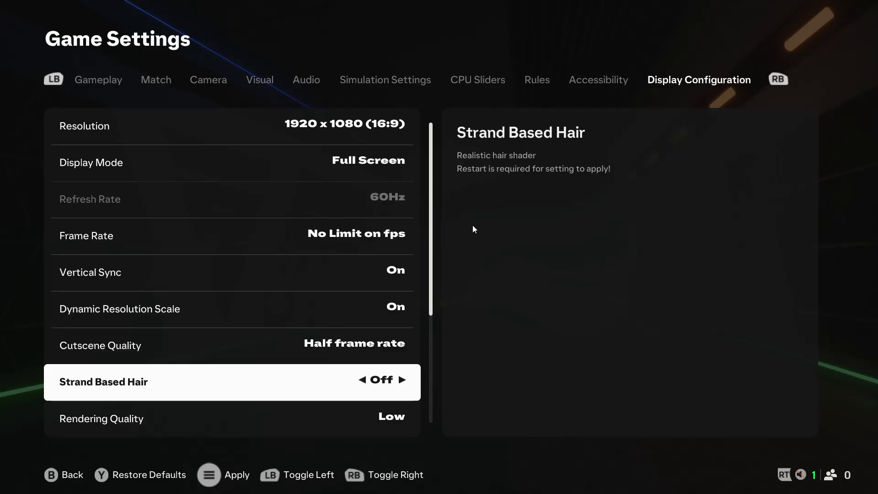
{"action": "key", "text": "Down"}
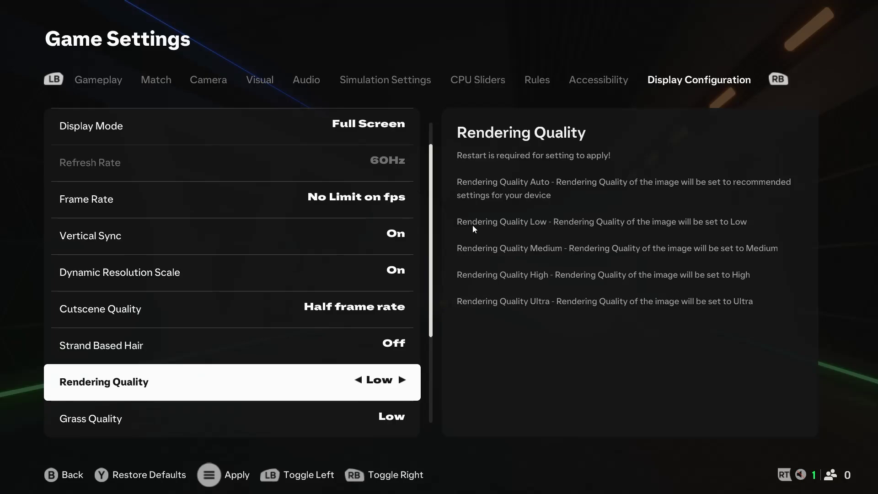
{"action": "key", "text": "Right"}
{"action": "key", "text": "Right"}
{"action": "key", "text": "Right"}
{"action": "key", "text": "Left"}
{"action": "key", "text": "Left"}
{"action": "key", "text": "Left"}
{"action": "key", "text": "Down"}
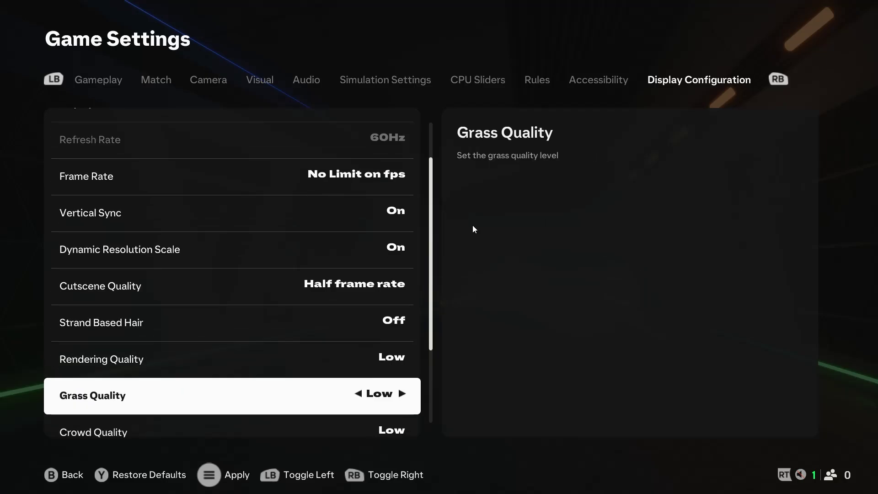
Go through the Grass Quality and Crowd Quality options, ending on Low for both
{"action": "key", "text": "Right"}
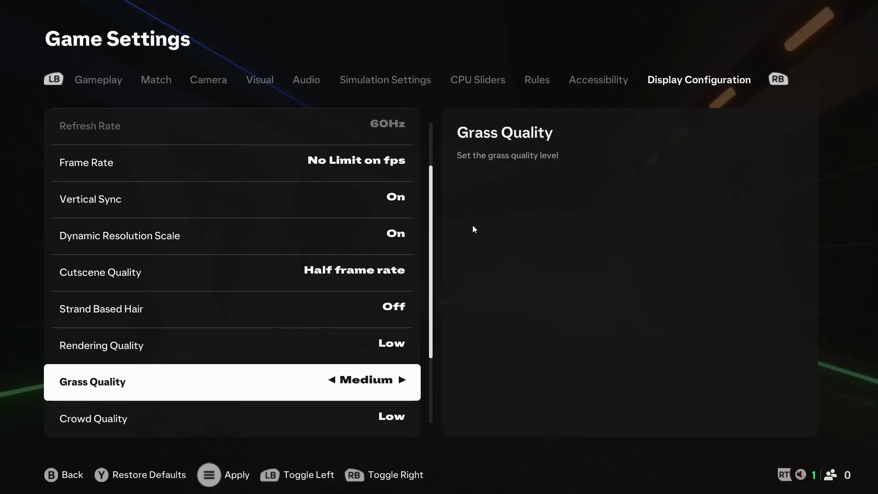
{"action": "key", "text": "Right"}
{"action": "key", "text": "Right"}
{"action": "key", "text": "Left"}
{"action": "key", "text": "Left"}
{"action": "key", "text": "Left"}
{"action": "key", "text": "Down"}
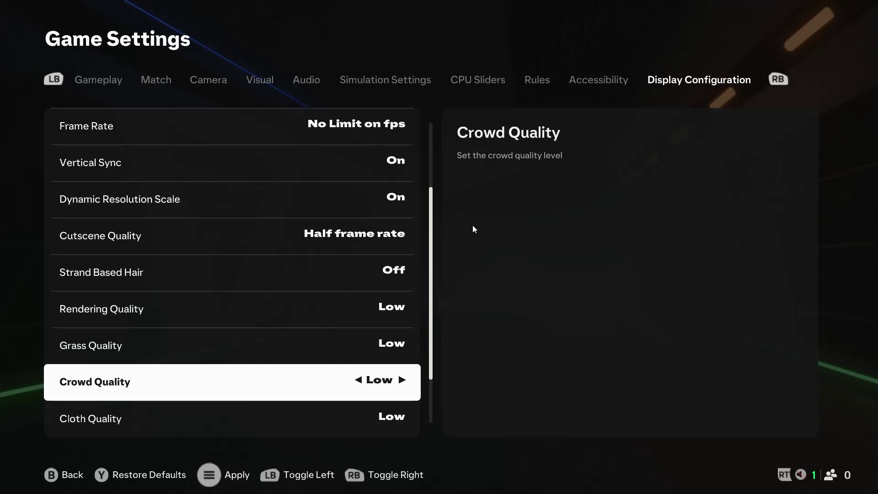
{"action": "key", "text": "Right"}
{"action": "key", "text": "Left"}
{"action": "key", "text": "Down"}
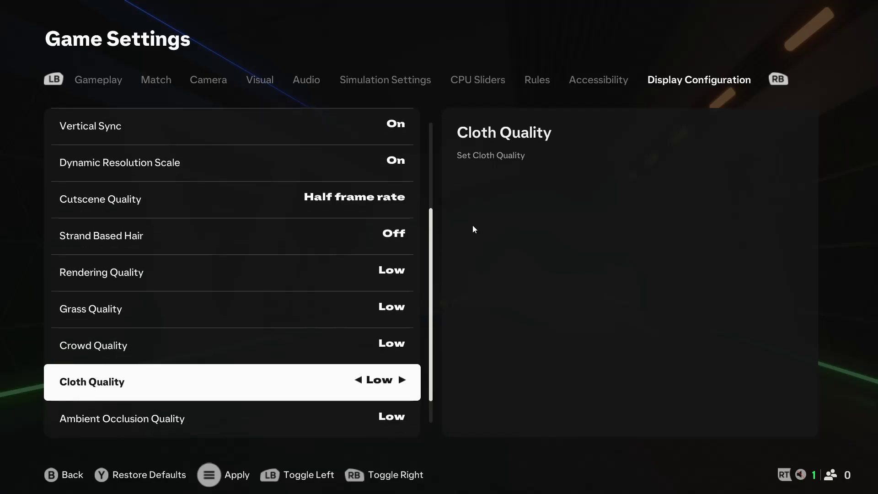
Cycle through the available Cloth Quality options in the display configuration
{"action": "key", "text": "Right"}
{"action": "key", "text": "Right"}
{"action": "key", "text": "Right"}
{"action": "key", "text": "Left"}
{"action": "key", "text": "Left"}
{"action": "key", "text": "Down"}
Go back from Display Configuration to the Visual section of the game settings
{"action": "key", "text": "q"}
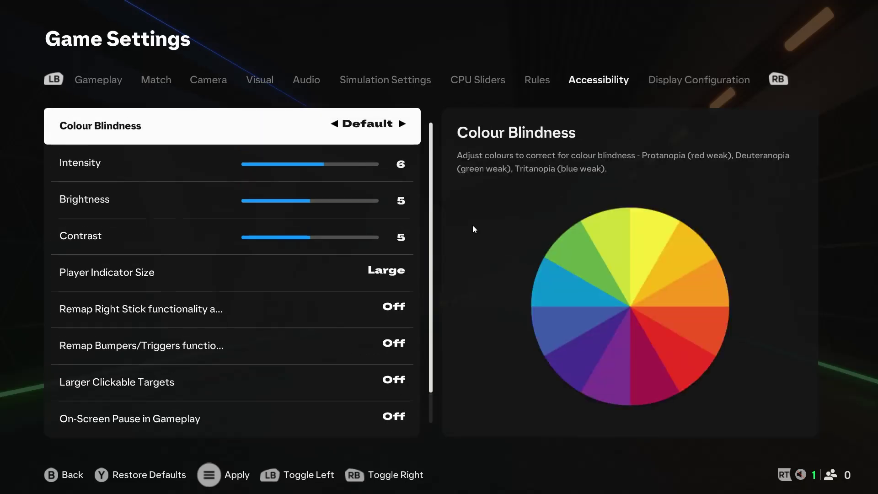
{"action": "key", "text": "q"}
{"action": "key", "text": "q"}
{"action": "key", "text": "q"}
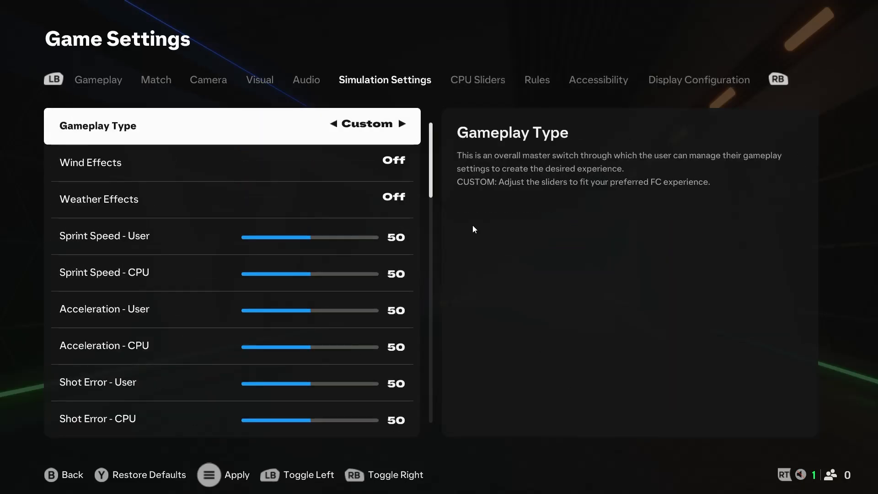
{"action": "key", "text": "q"}
{"action": "key", "text": "q"}
Change the PlayStyles+ Overhead Indicators setting in the Visual section
{"action": "key", "text": "Down"}
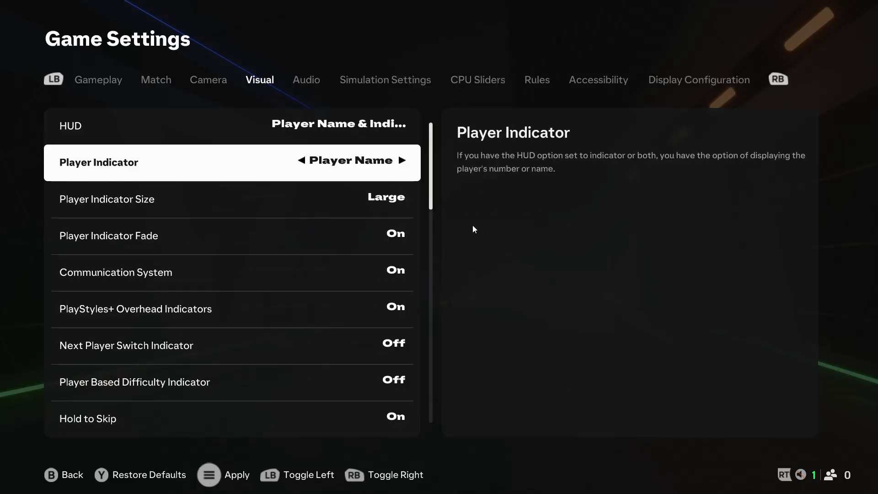
{"action": "key", "text": "Down"}
{"action": "key", "text": "Down"}
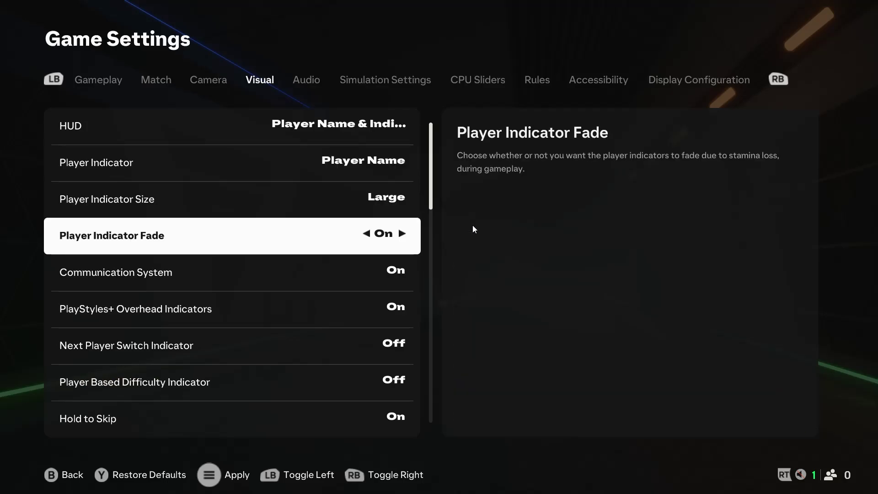
{"action": "key", "text": "Down"}
{"action": "key", "text": "Down"}
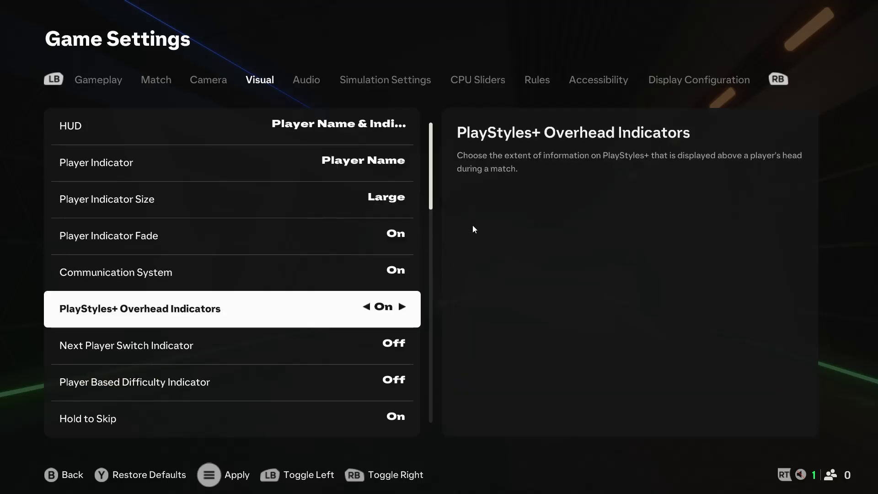
{"action": "key", "text": "Down"}
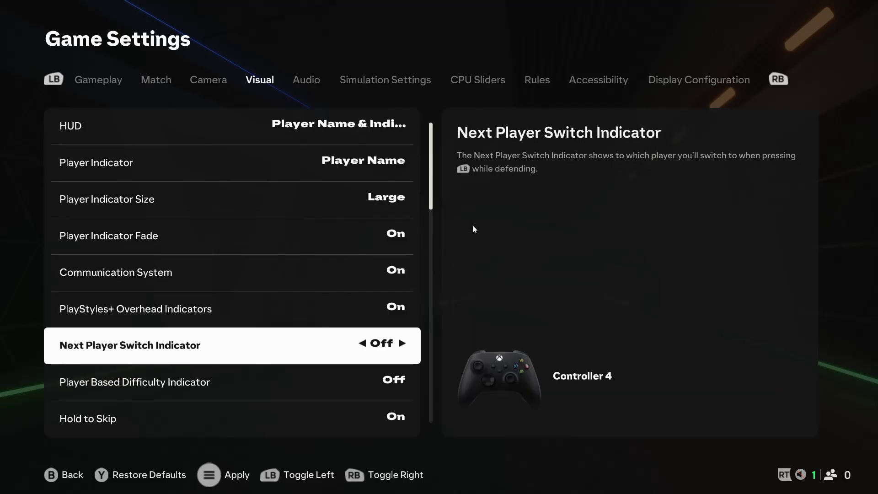
{"action": "key", "text": "Up"}
{"action": "key", "text": "Left"}
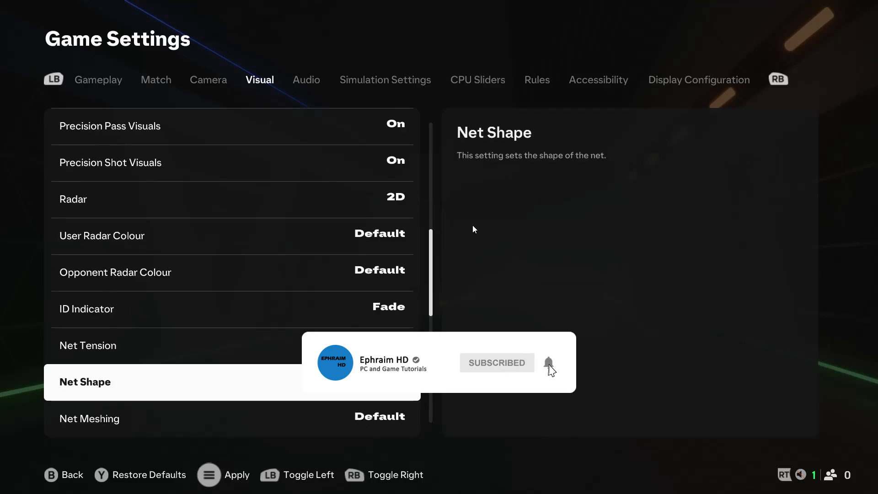
Change the HyperMotion Insight Overlays setting, and exit the game settings and the Customise screen
{"action": "key", "text": "Down"}
{"action": "key", "text": "Down"}
{"action": "key", "text": "Down"}
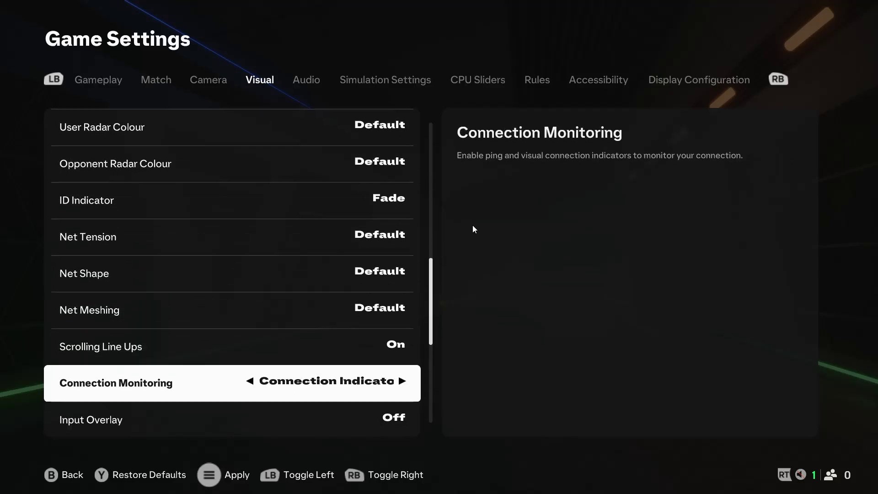
{"action": "key", "text": "Down"}
{"action": "key", "text": "Down"}
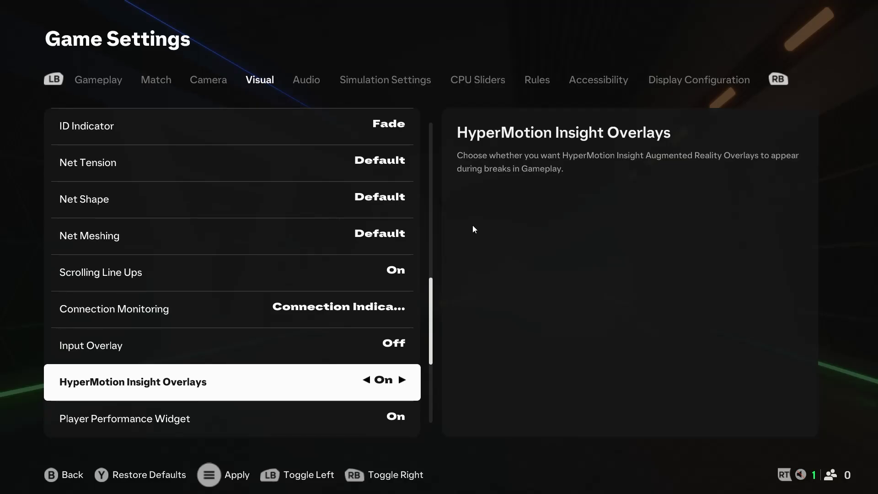
{"action": "key", "text": "Left"}
{"action": "key", "text": "Escape"}
{"action": "key", "text": "Escape"}
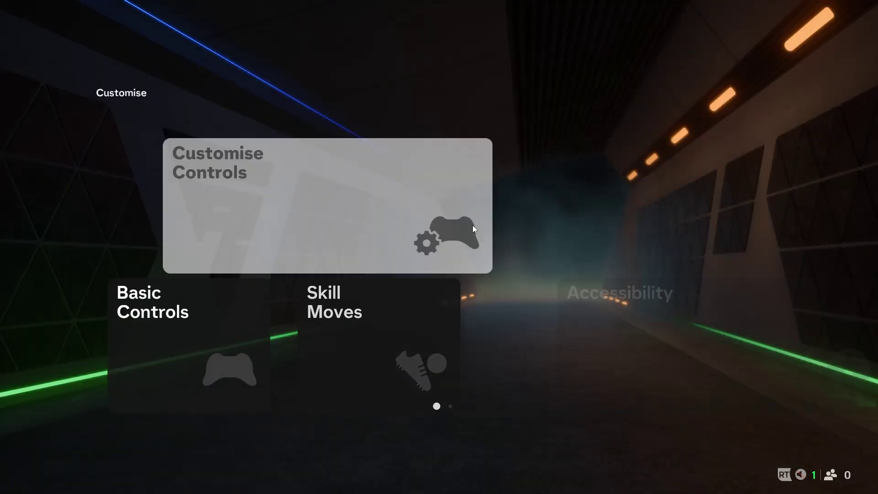
{"action": "key", "text": "Escape"}
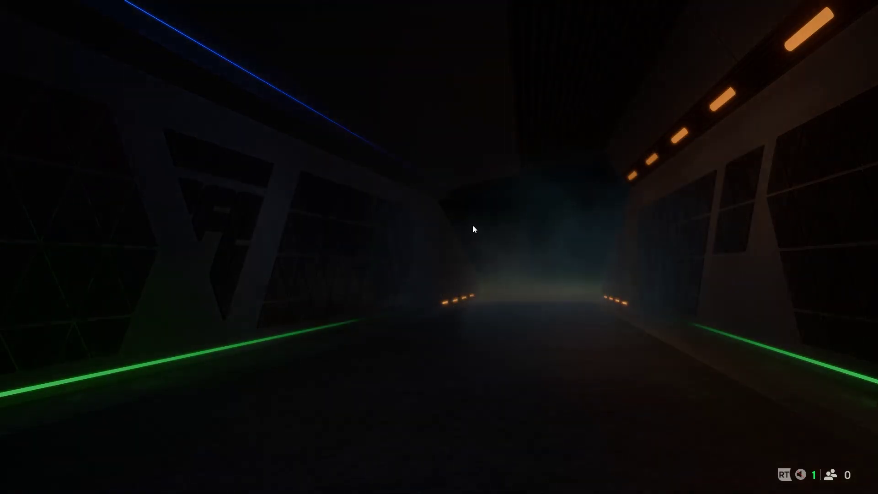